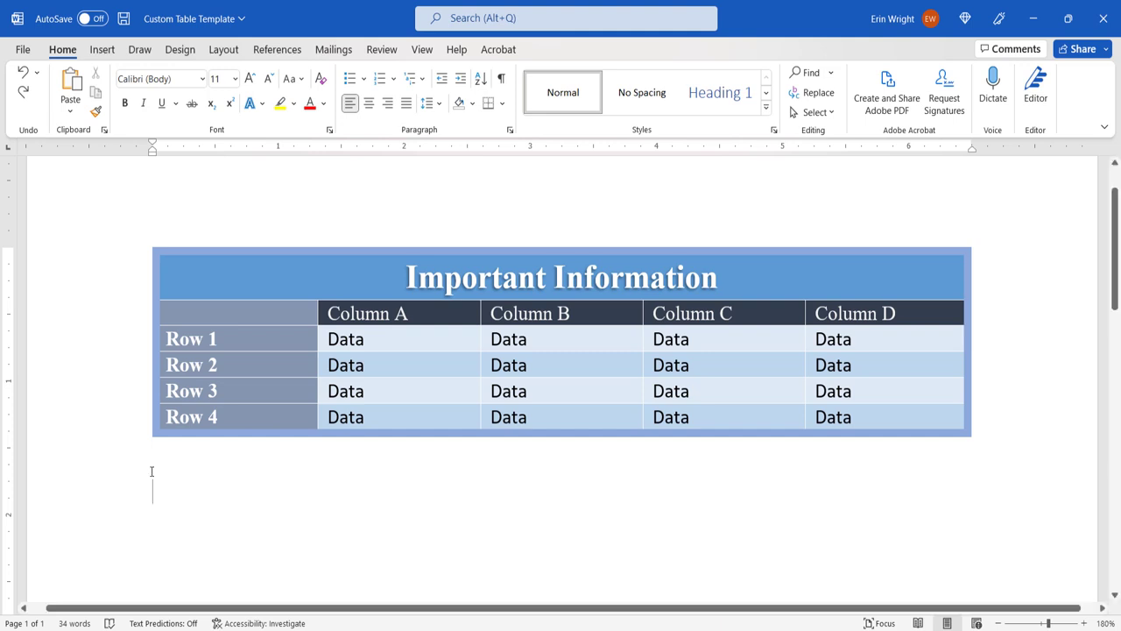
- Clear all text from the Important Information table, keeping its formatted cells
mouse_move(211, 289)
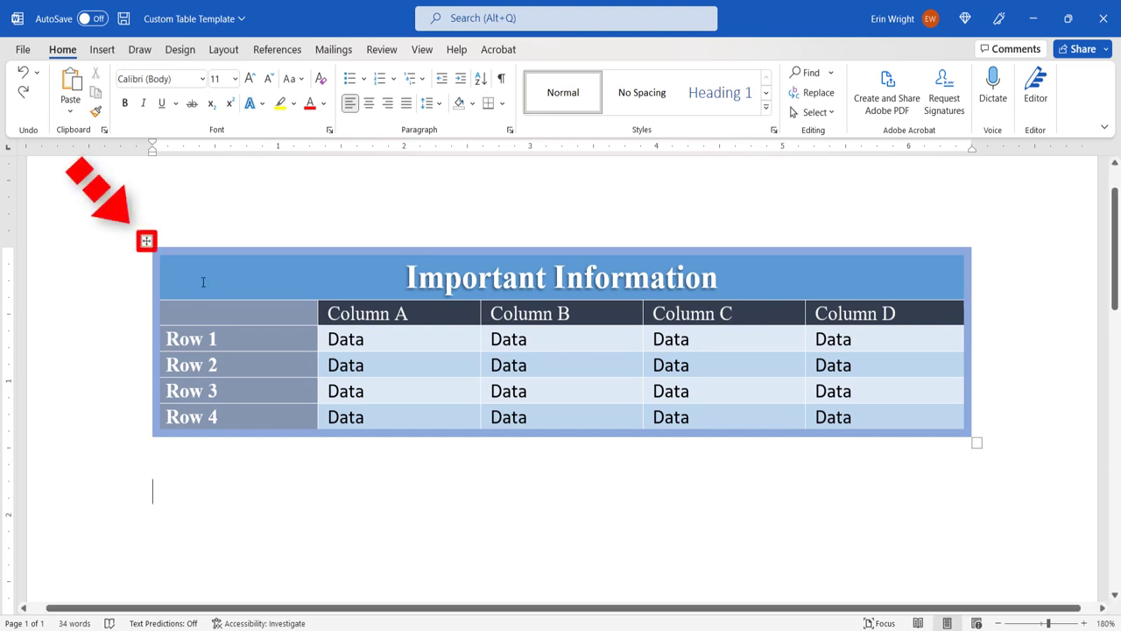
click(146, 241)
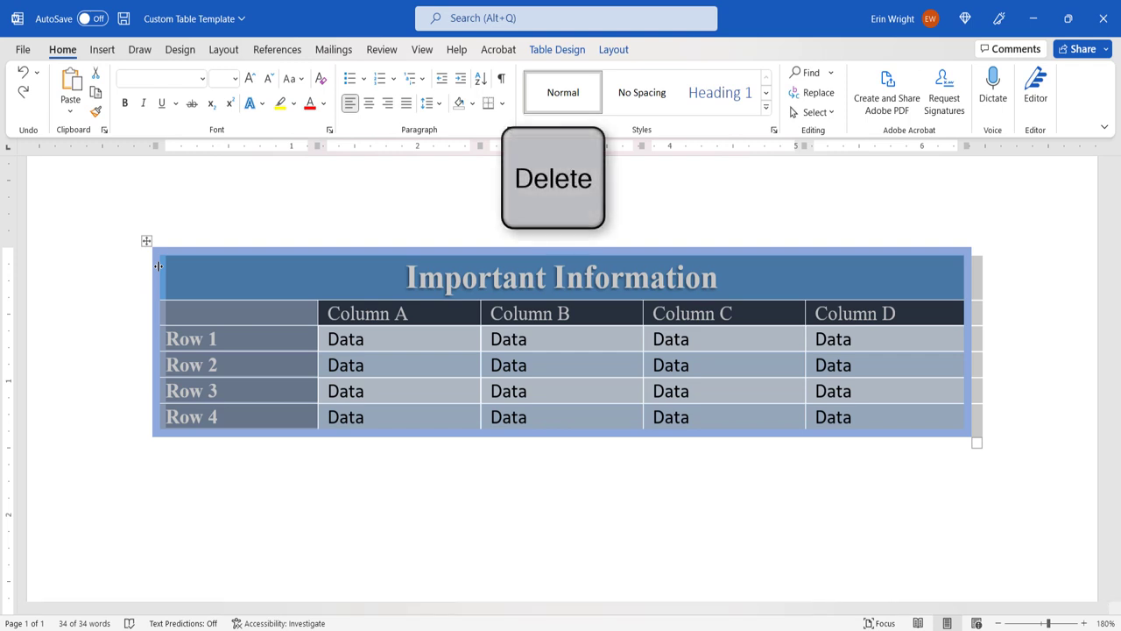
key(Delete)
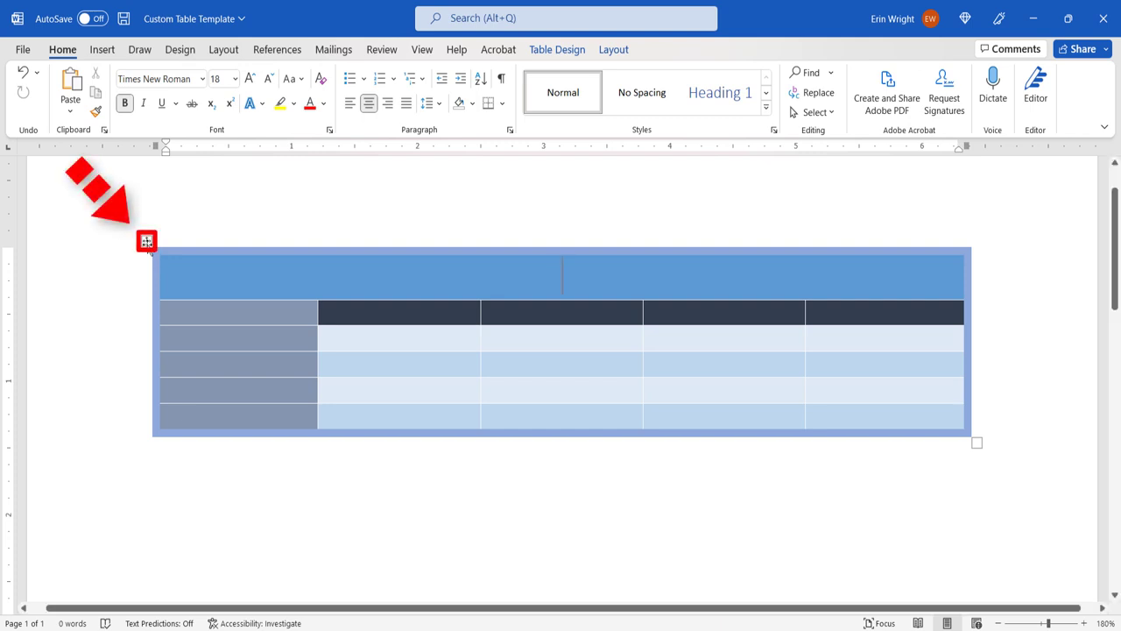
- Save the whole blank table to the Quick Tables gallery as "My Table Template" with the description "For department XYZ."
click(147, 246)
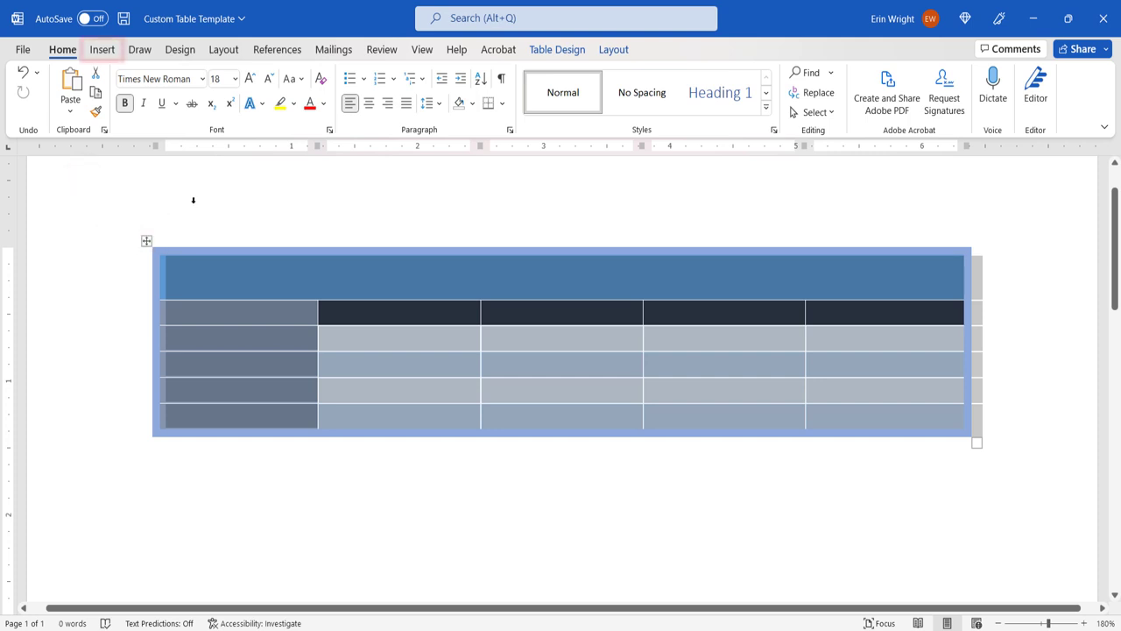
click(95, 53)
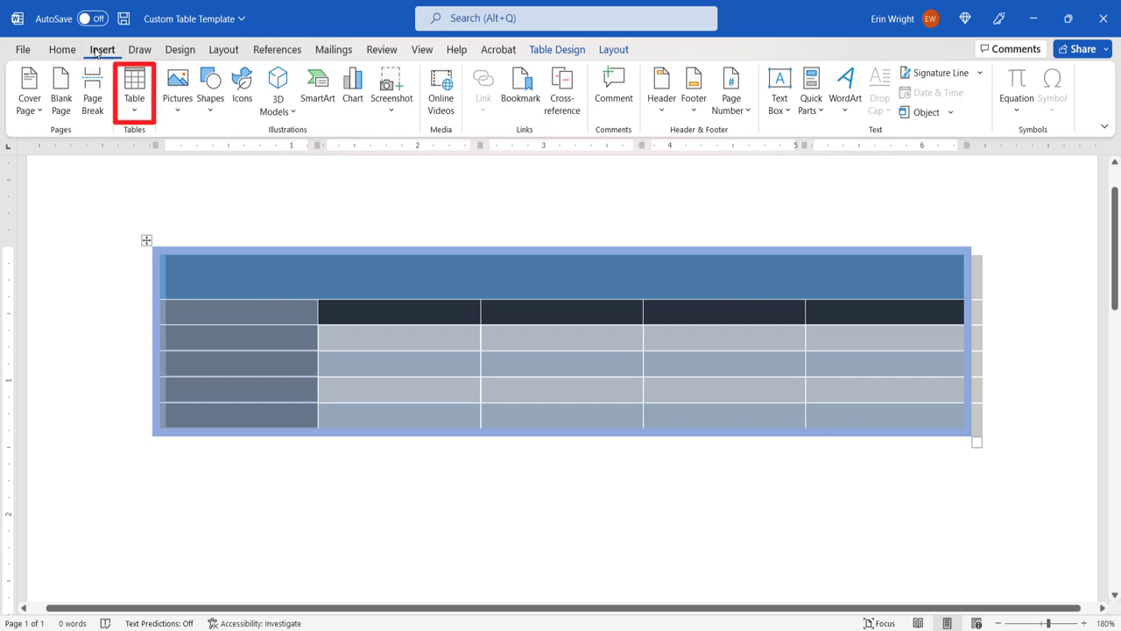
click(133, 91)
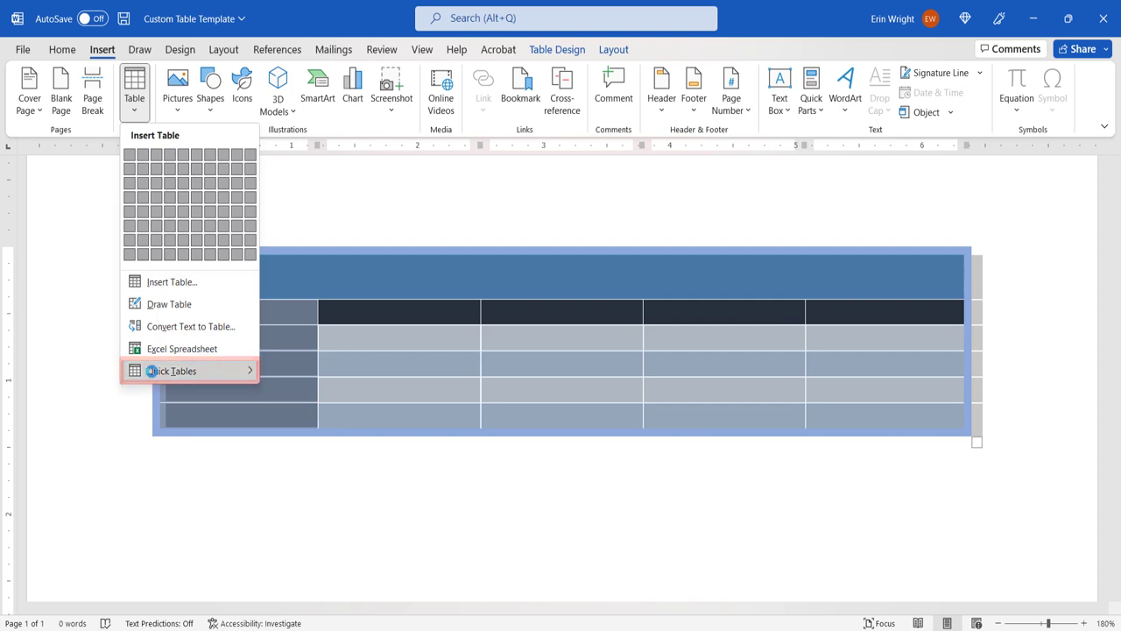
mouse_move(167, 373)
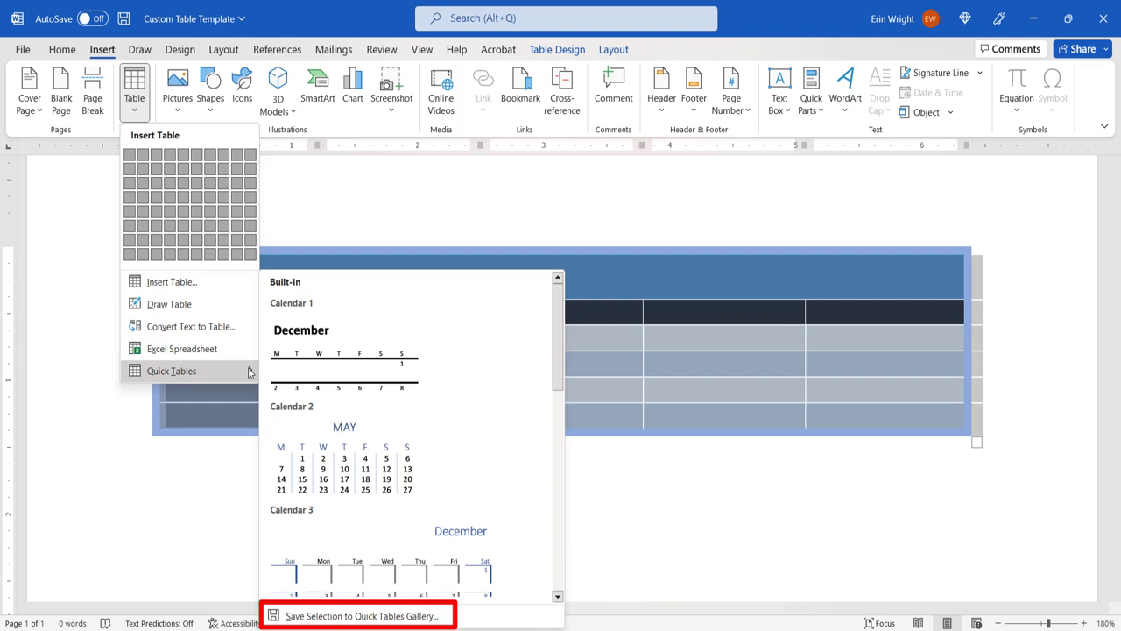
click(276, 616)
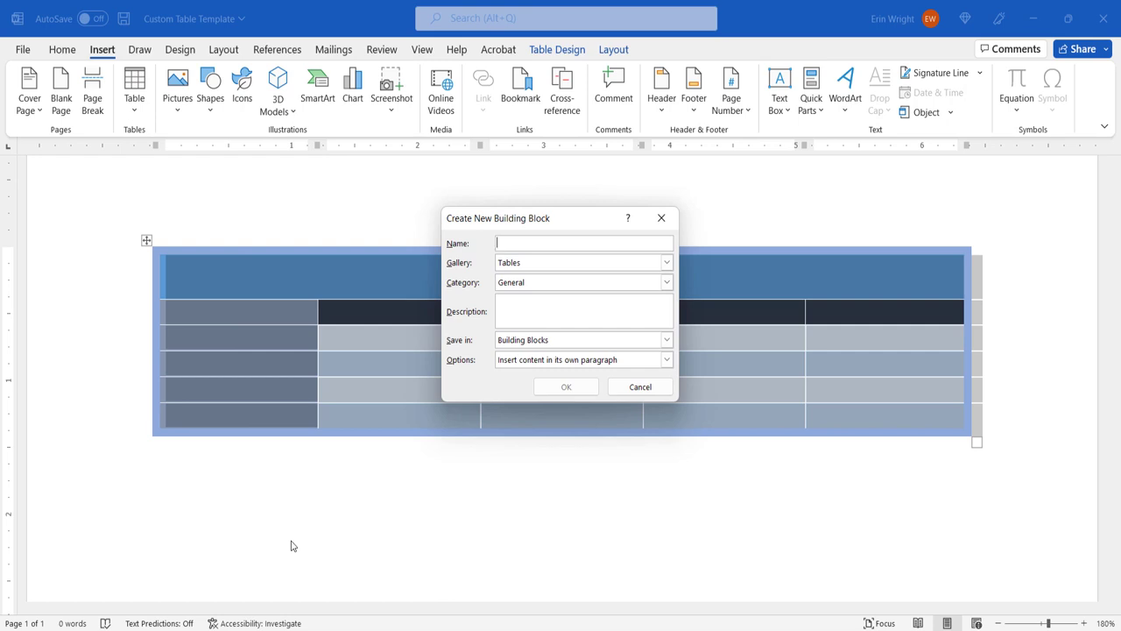
text(My Table )
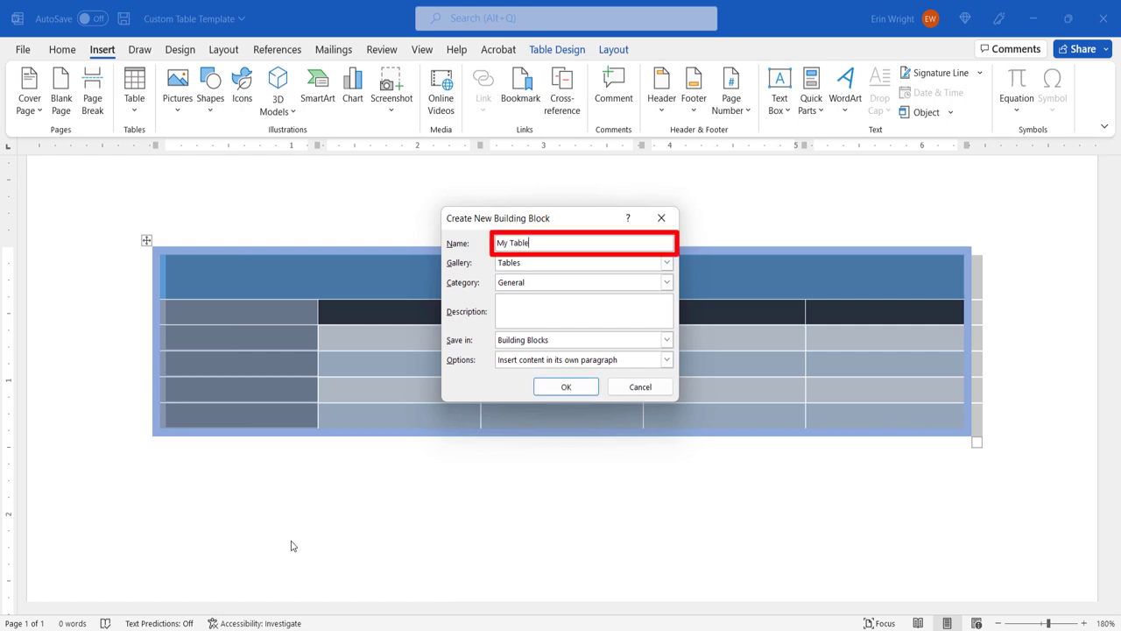
text(Template)
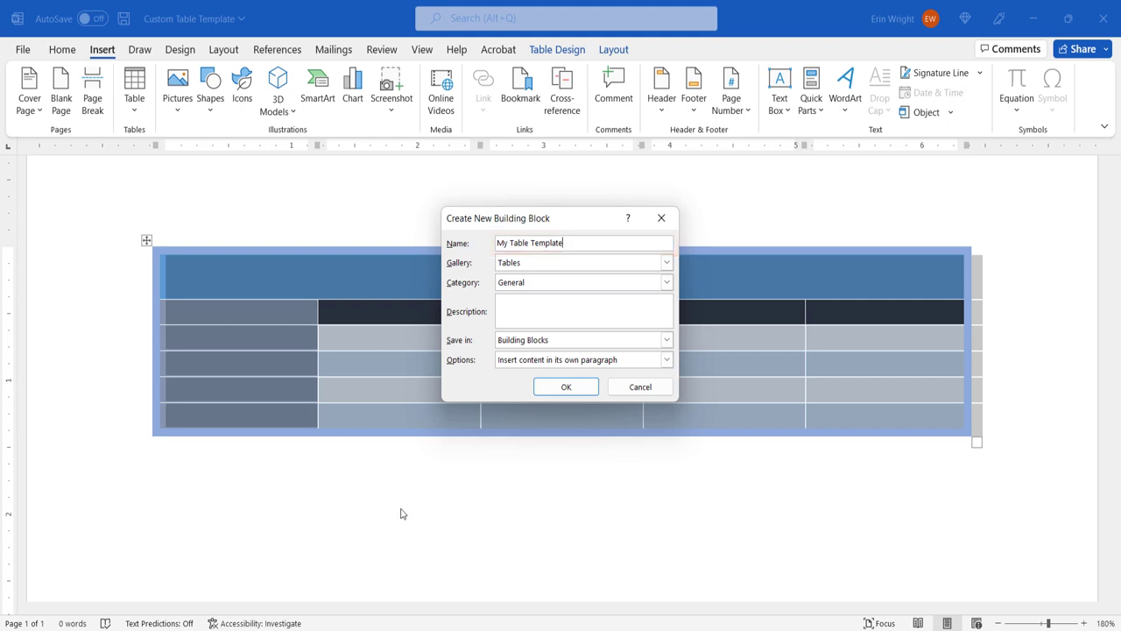
click(514, 305)
text(For department XYZ.)
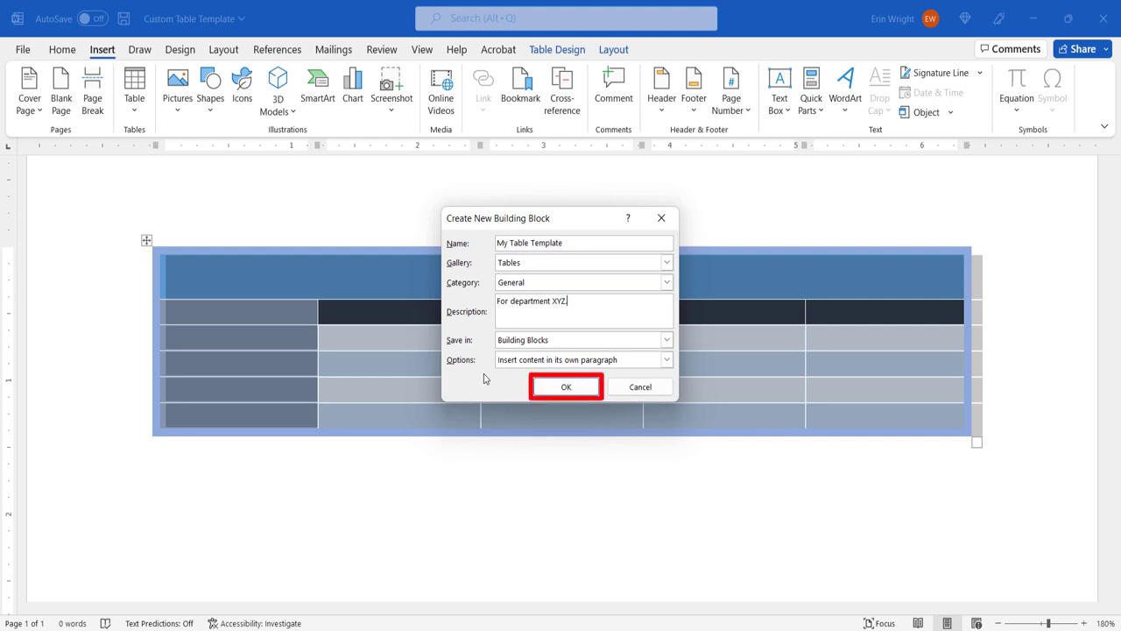
click(547, 386)
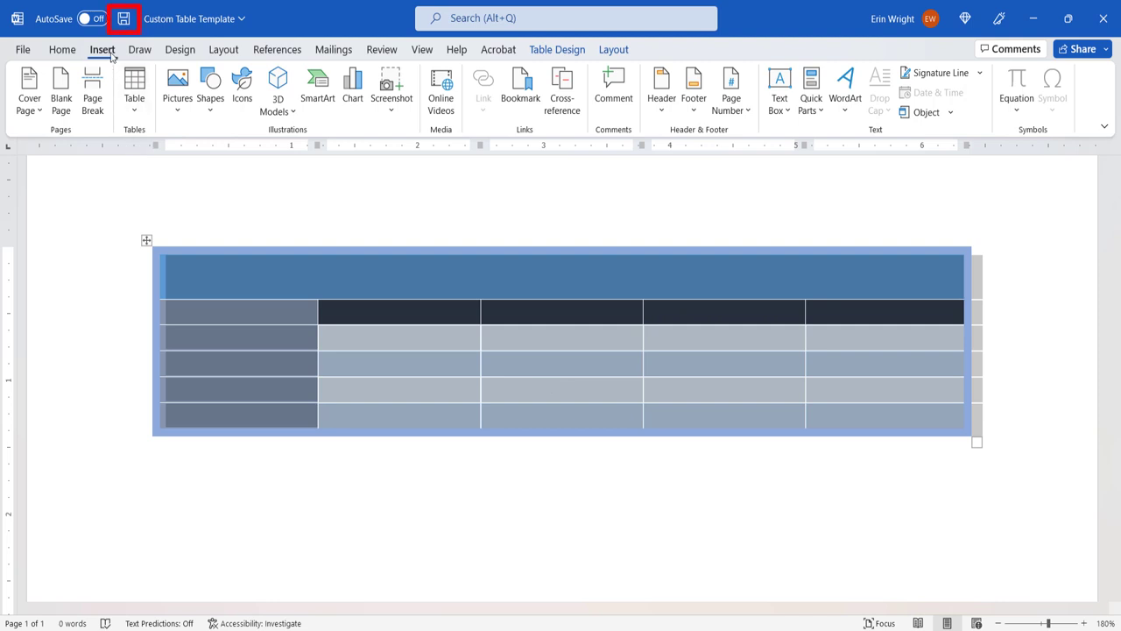
- Save the Custom Table Template document and close it
click(122, 19)
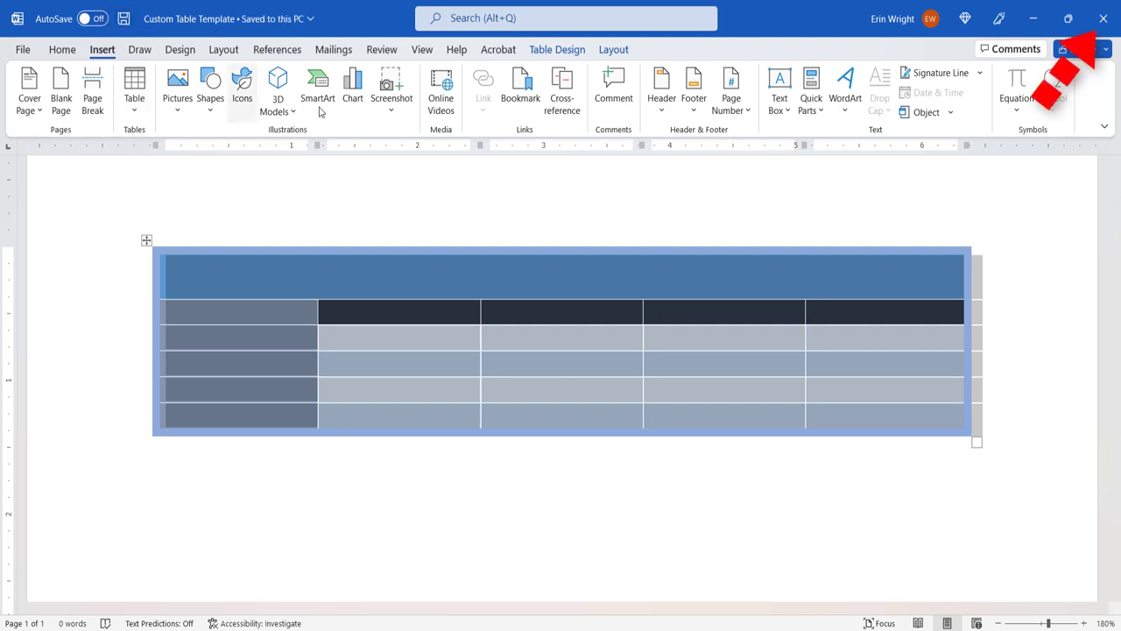
click(1111, 20)
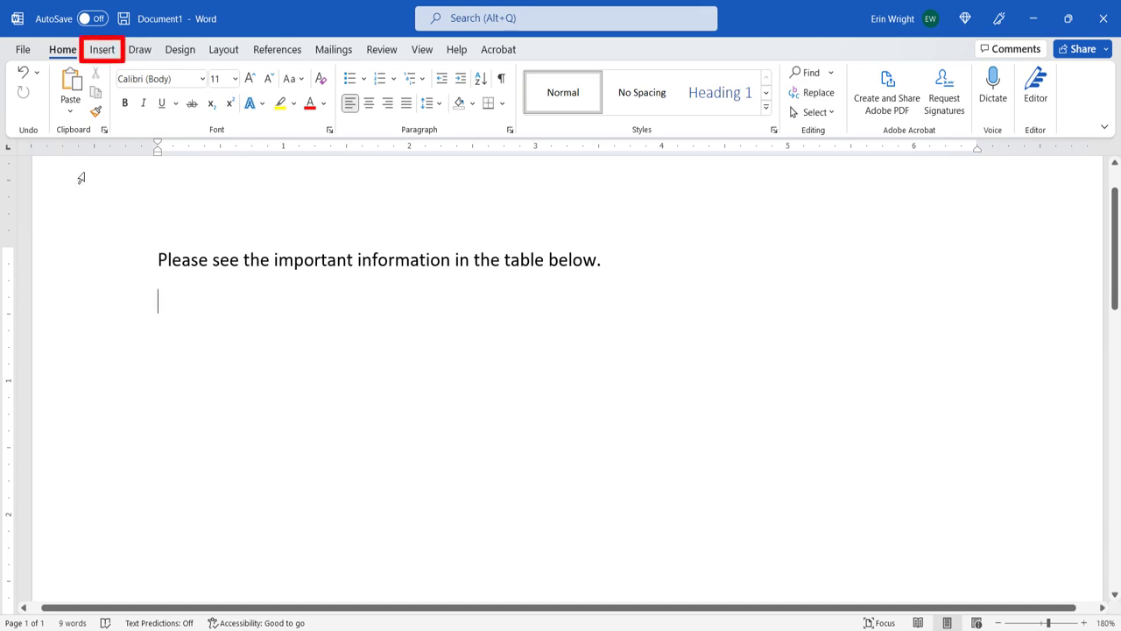
- Insert the "My Table Template" quick table below the introductory sentence in the new document
click(97, 51)
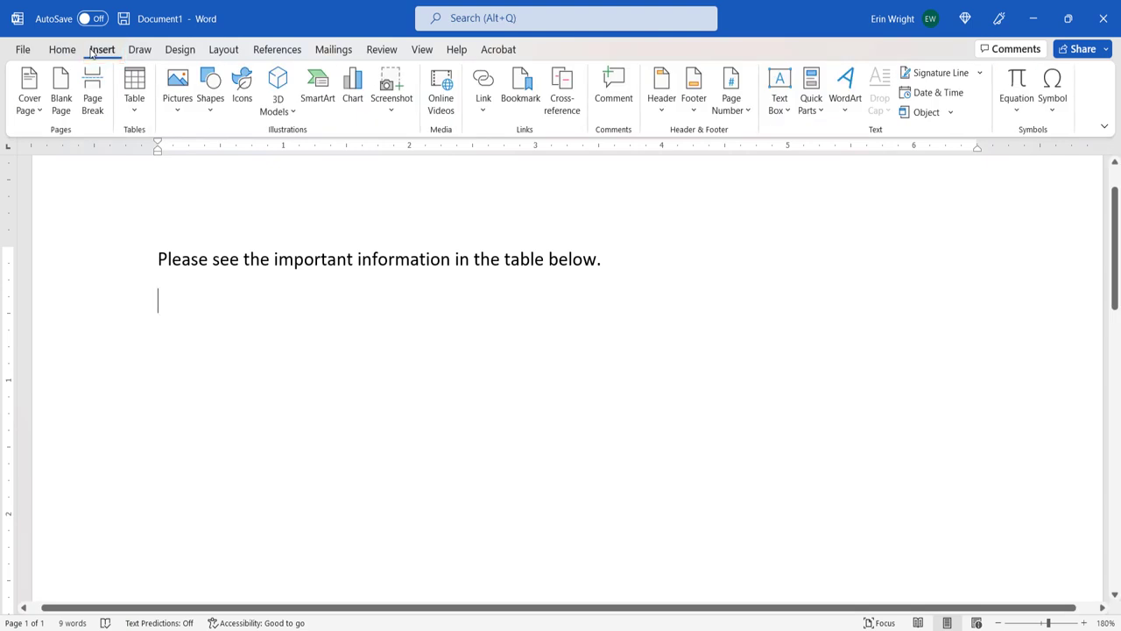
click(138, 85)
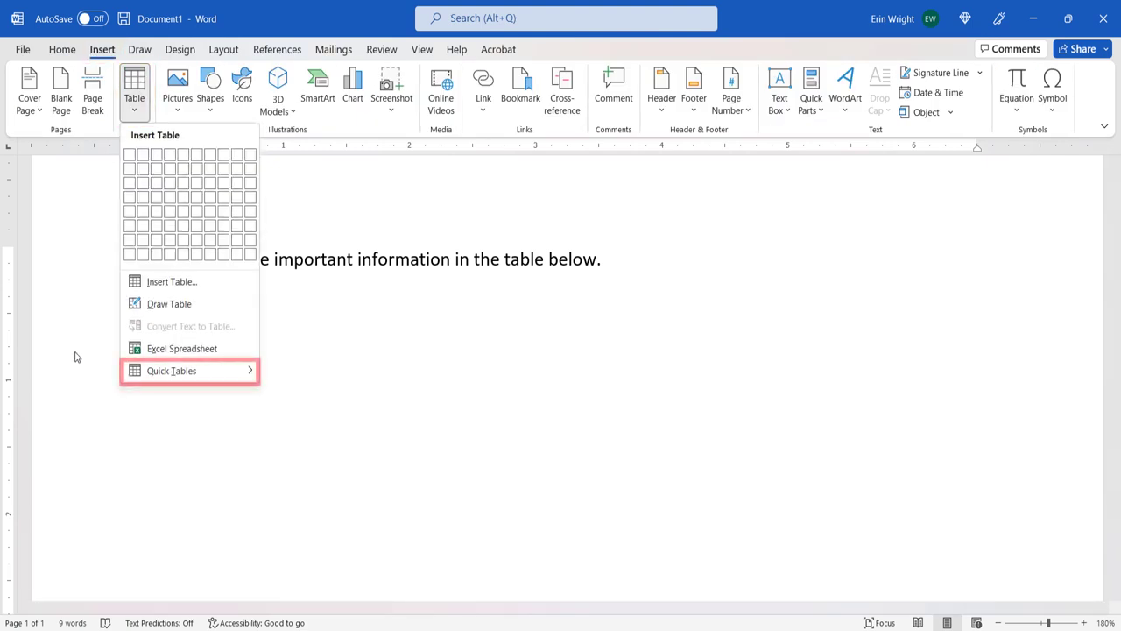
click(149, 371)
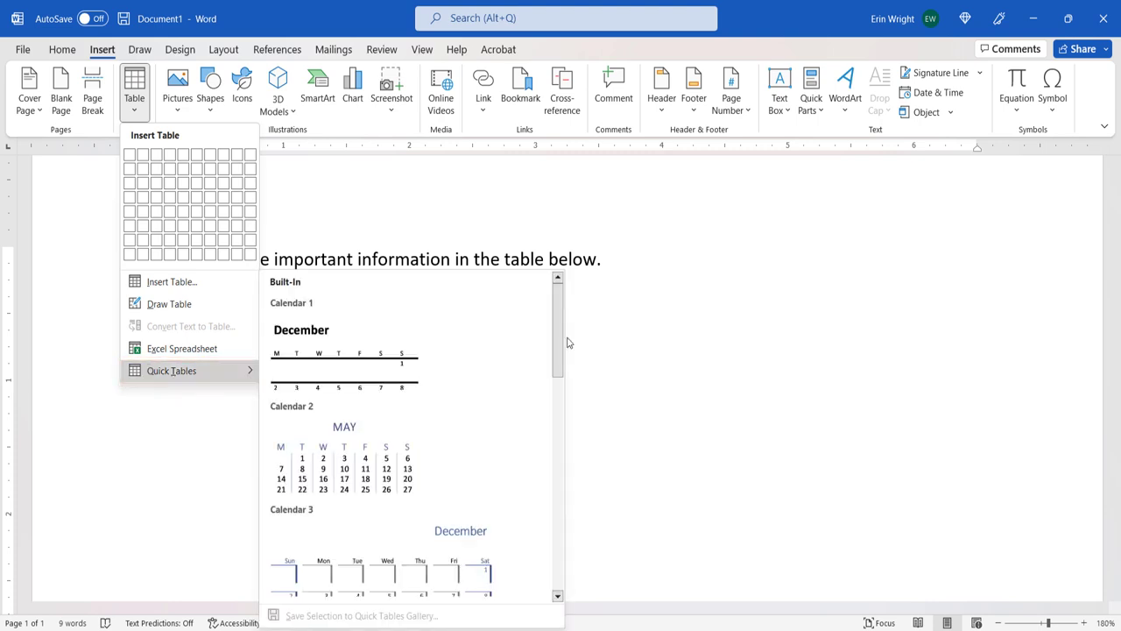
drag(561, 343, 560, 571)
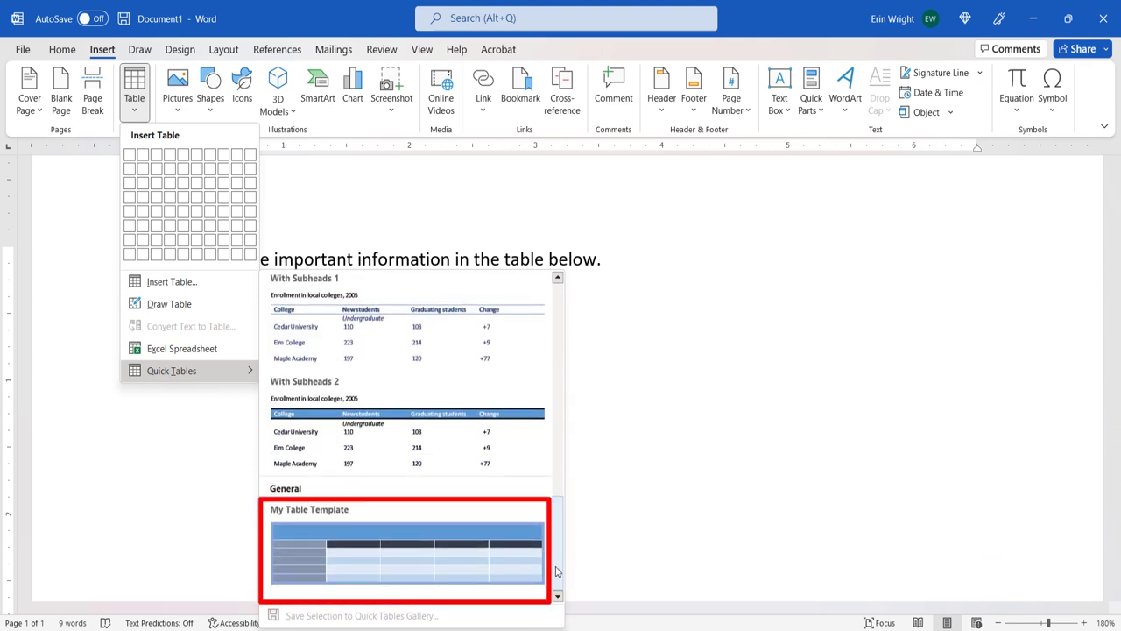
click(473, 552)
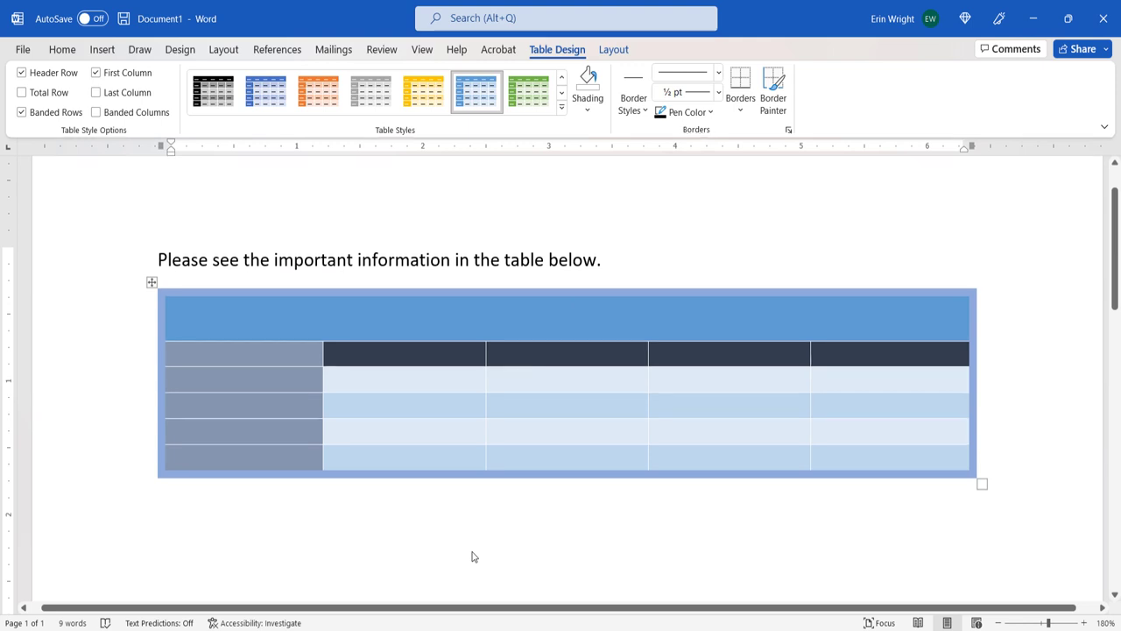
- Enter "Important Information" as the title in the table's top row
text(Impor)
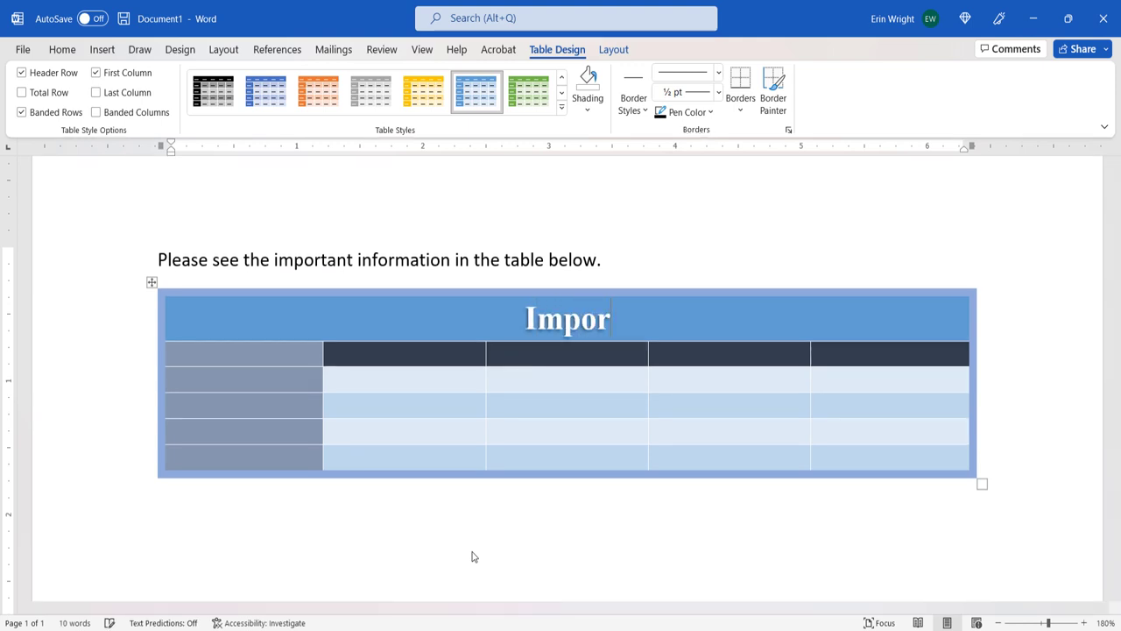
text(tant Informati)
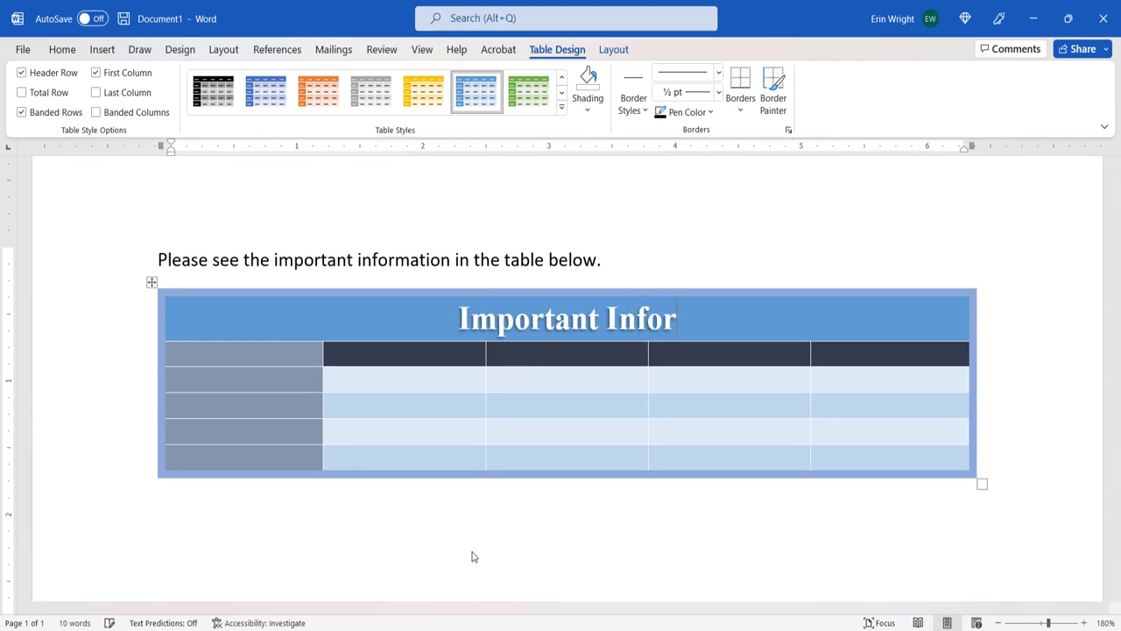
text(on)
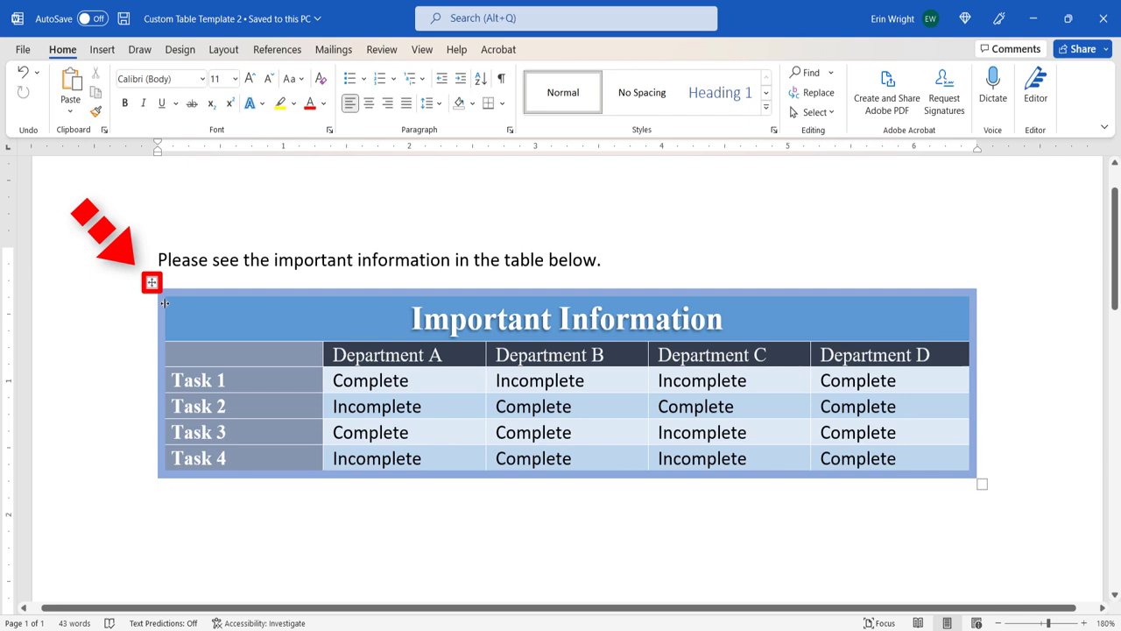
- Delete the entire filled-in table below the introductory sentence
click(152, 283)
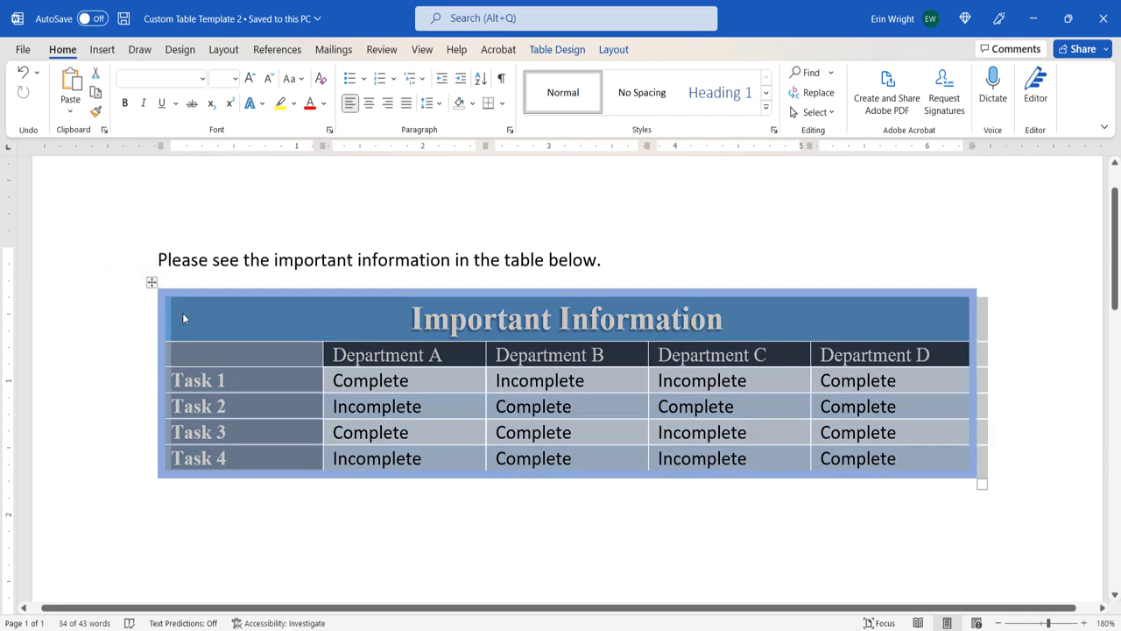
right_click(183, 313)
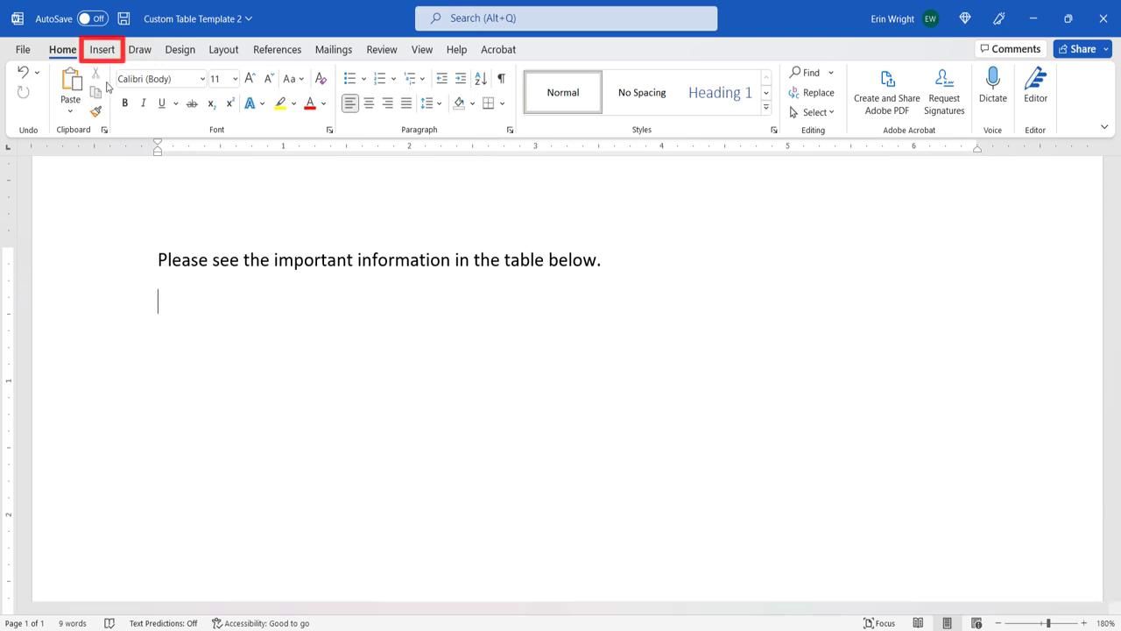
- Delete the "My Table Template" building block from the Quick Tables gallery through the Building Blocks Organizer
click(99, 52)
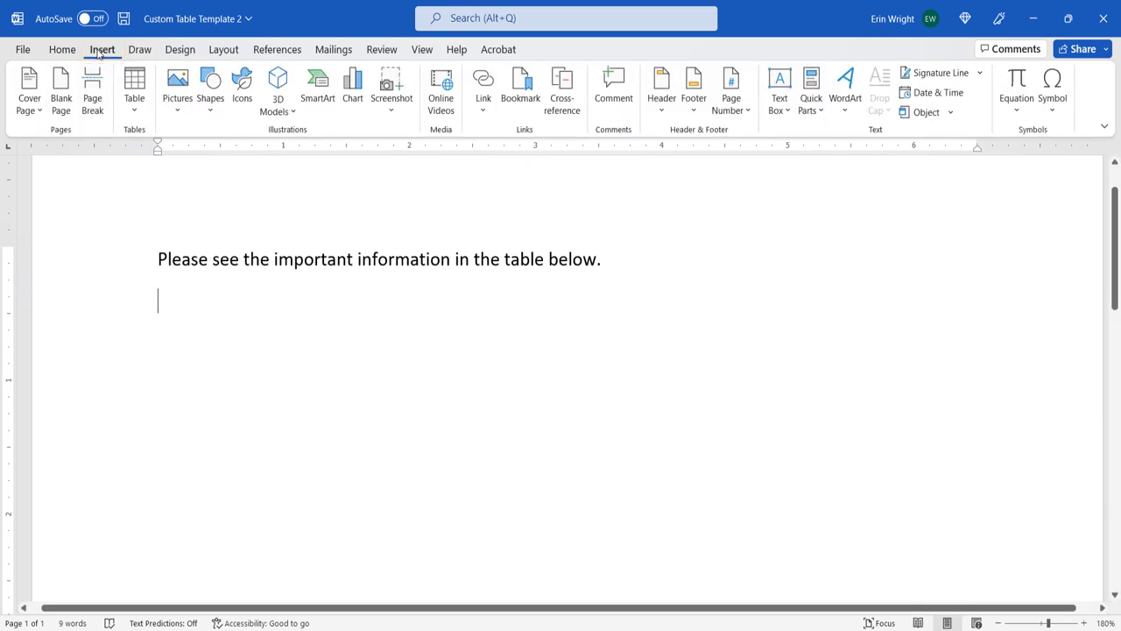
click(132, 88)
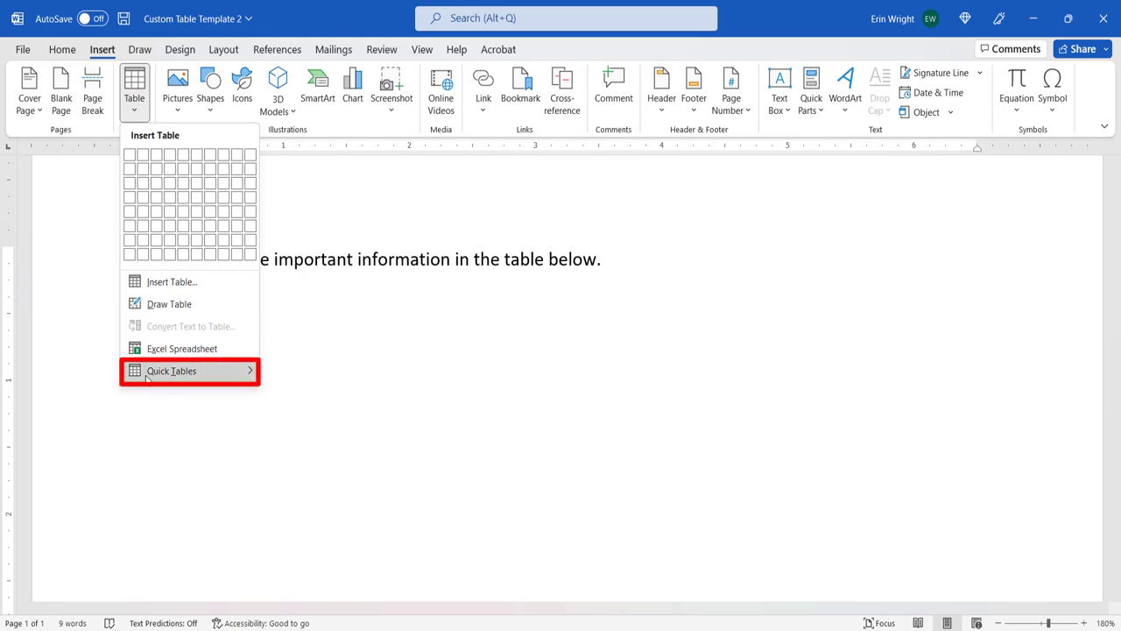
mouse_move(171, 372)
drag(563, 346, 563, 561)
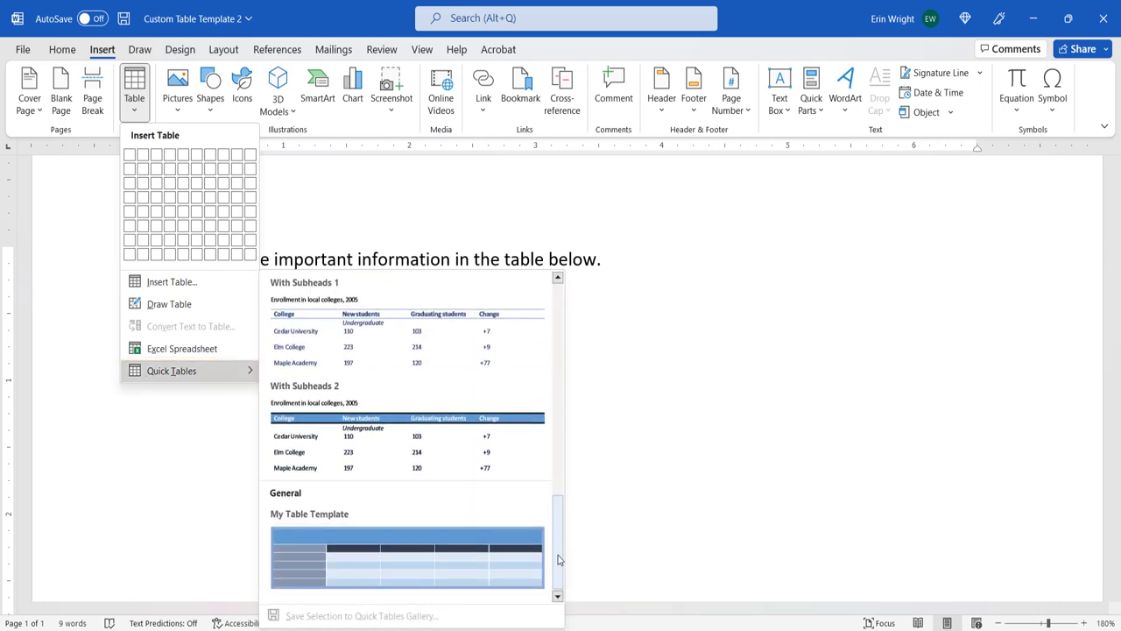
right_click(486, 562)
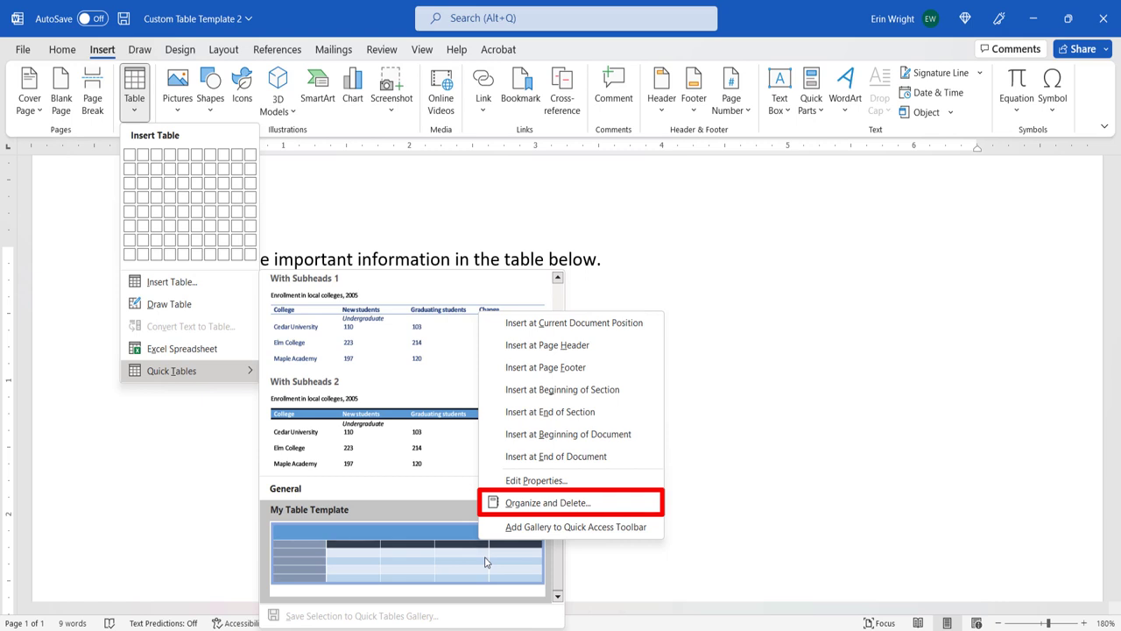
click(517, 503)
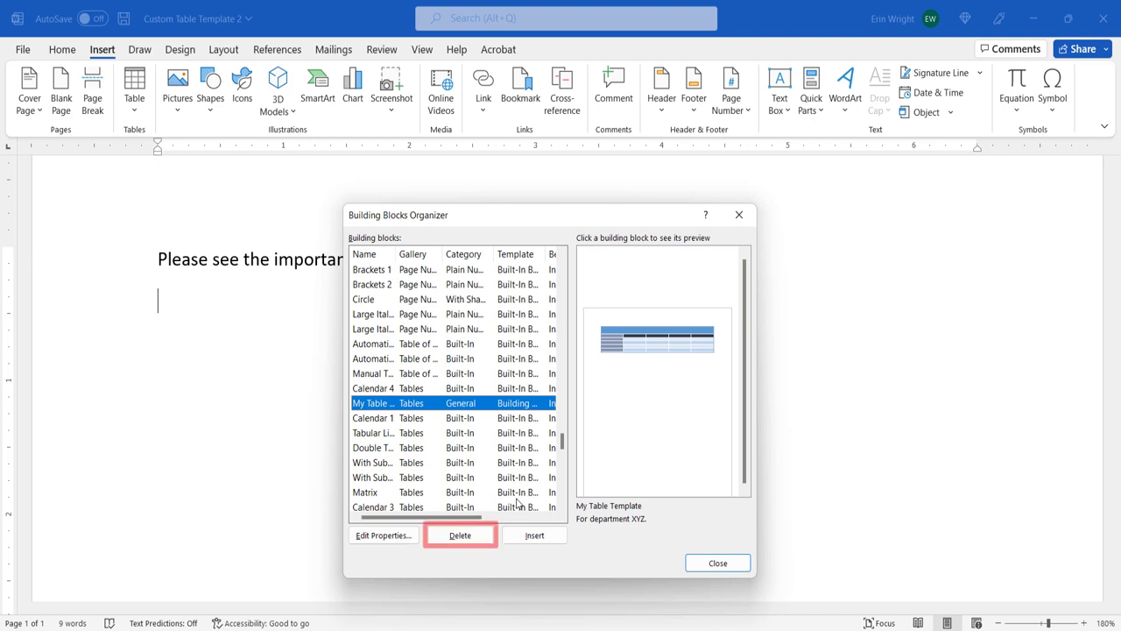
click(461, 536)
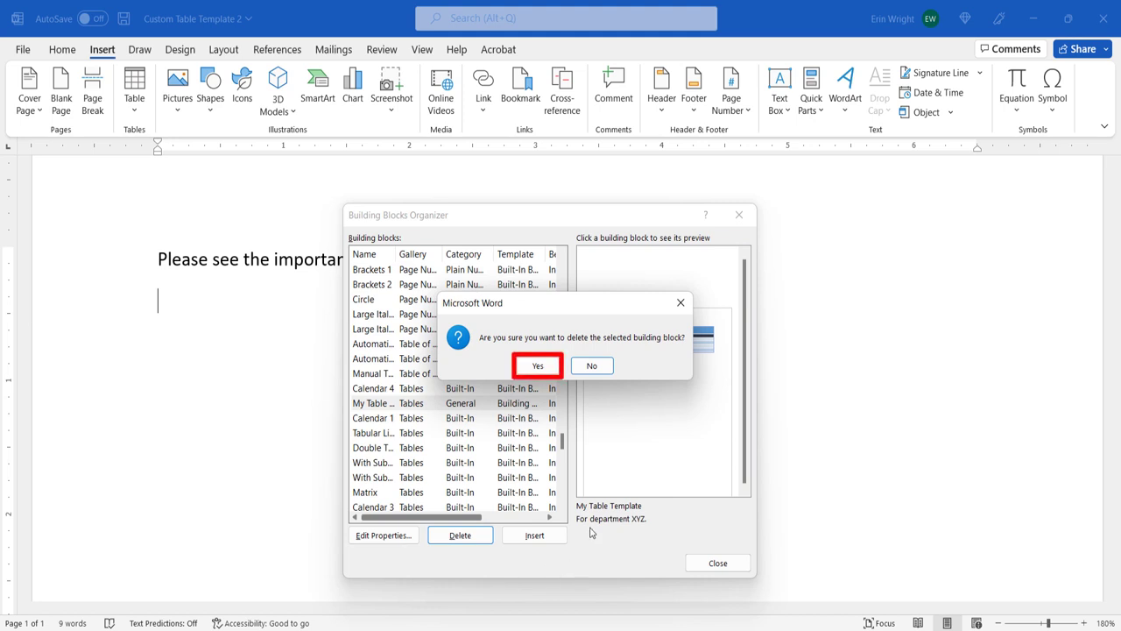
click(543, 368)
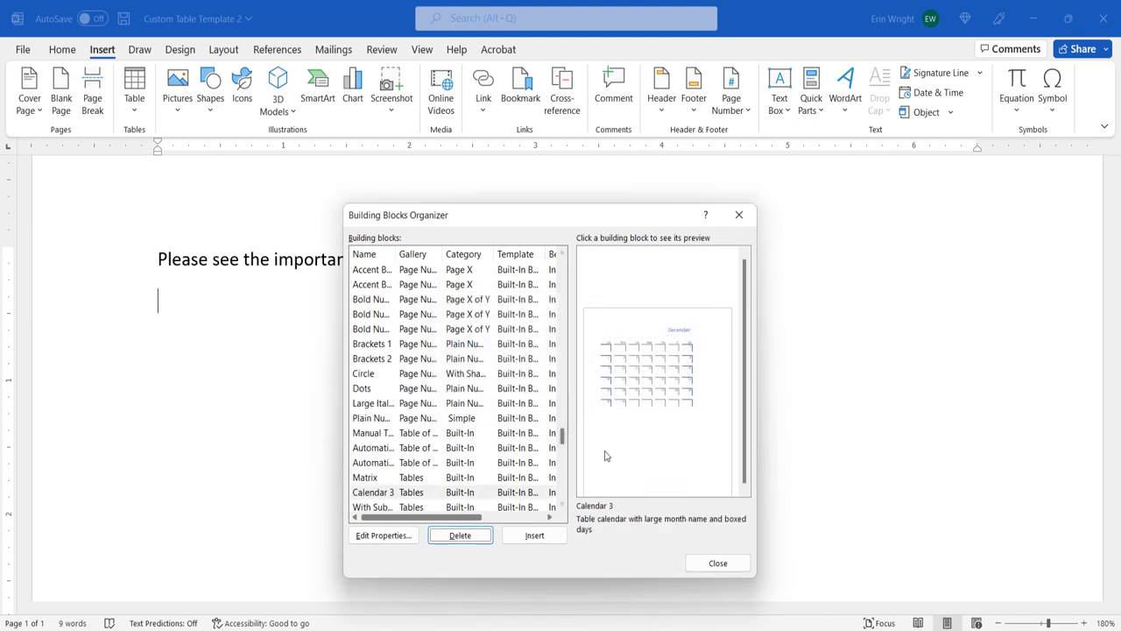
click(711, 568)
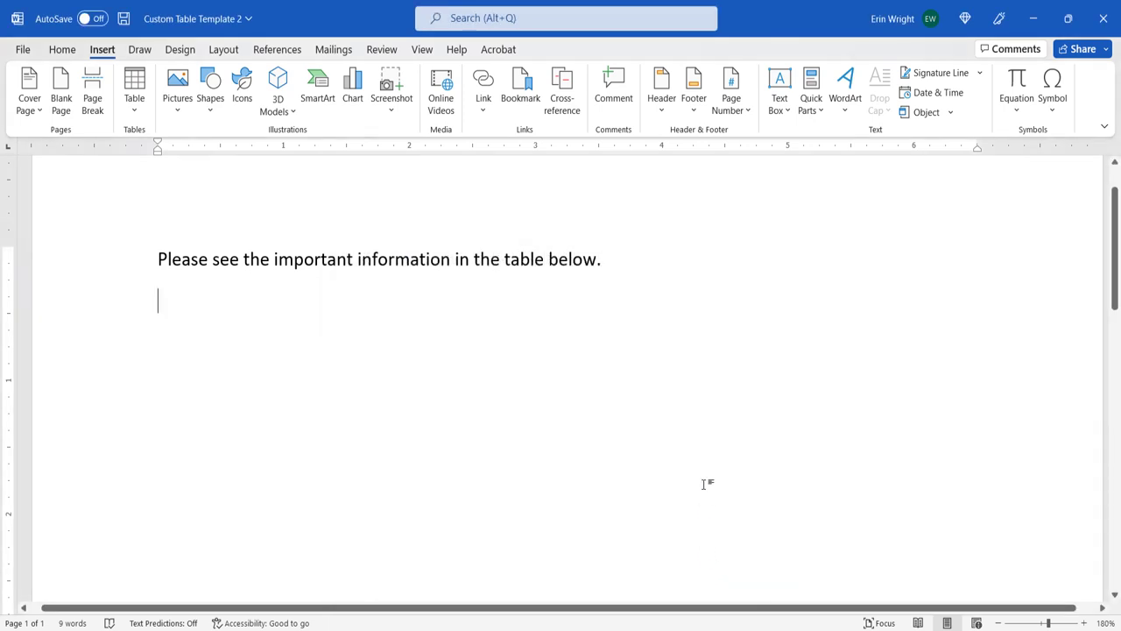
- Check the end of the Quick Tables gallery for the custom table template
click(134, 93)
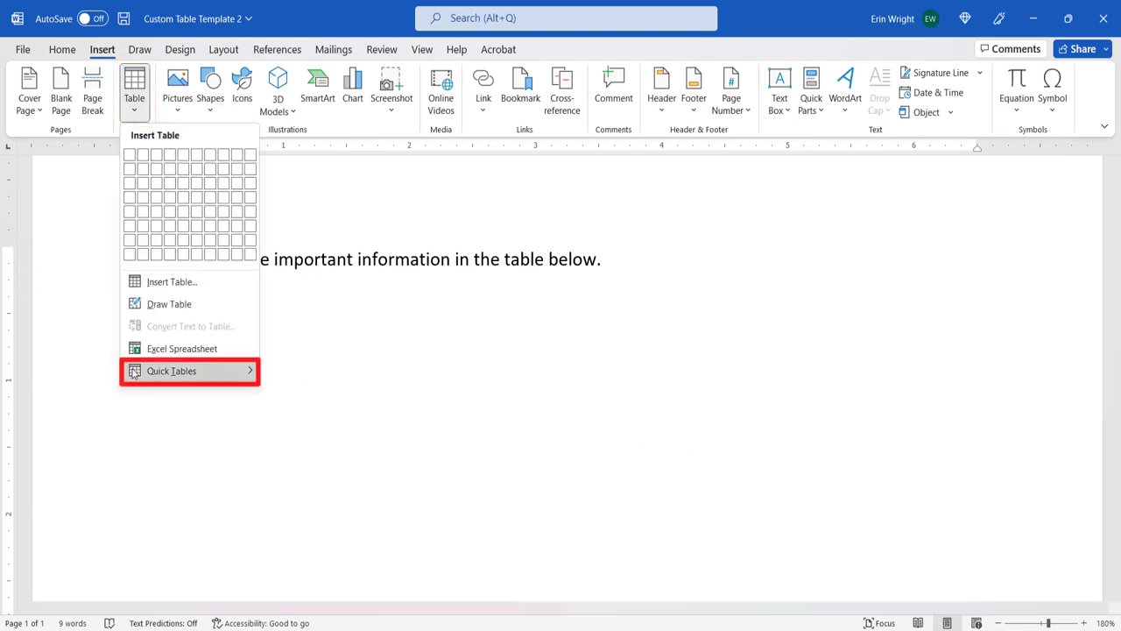
mouse_move(138, 375)
drag(560, 368, 563, 581)
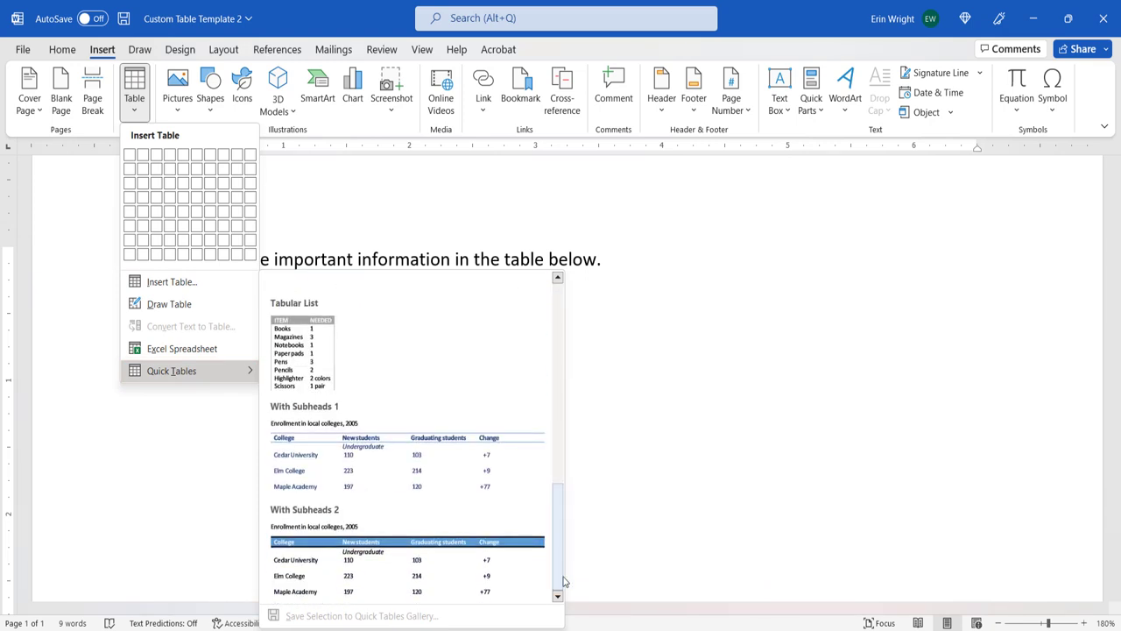
click(592, 553)
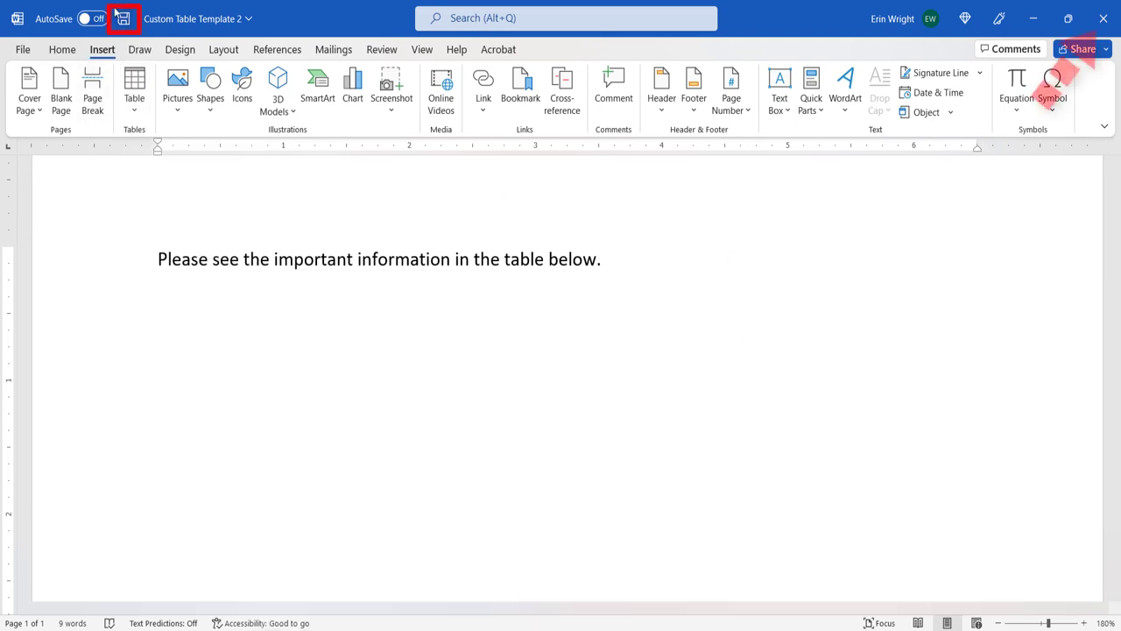
- Save the Custom Table Template 2 document and close the program
key(ctrl+s)
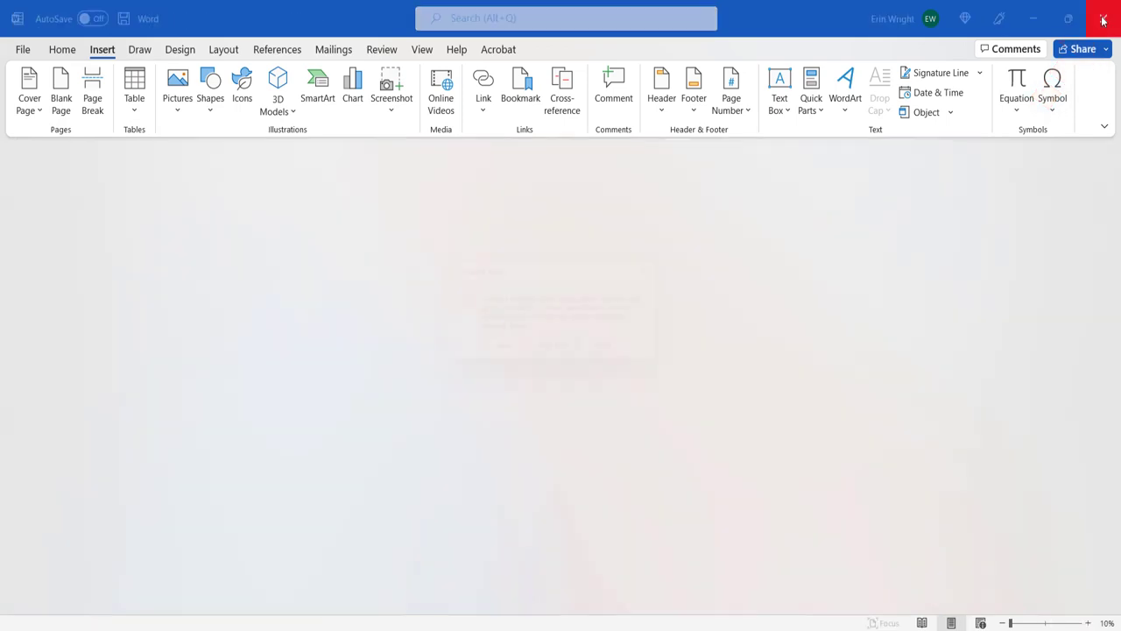
click(1103, 19)
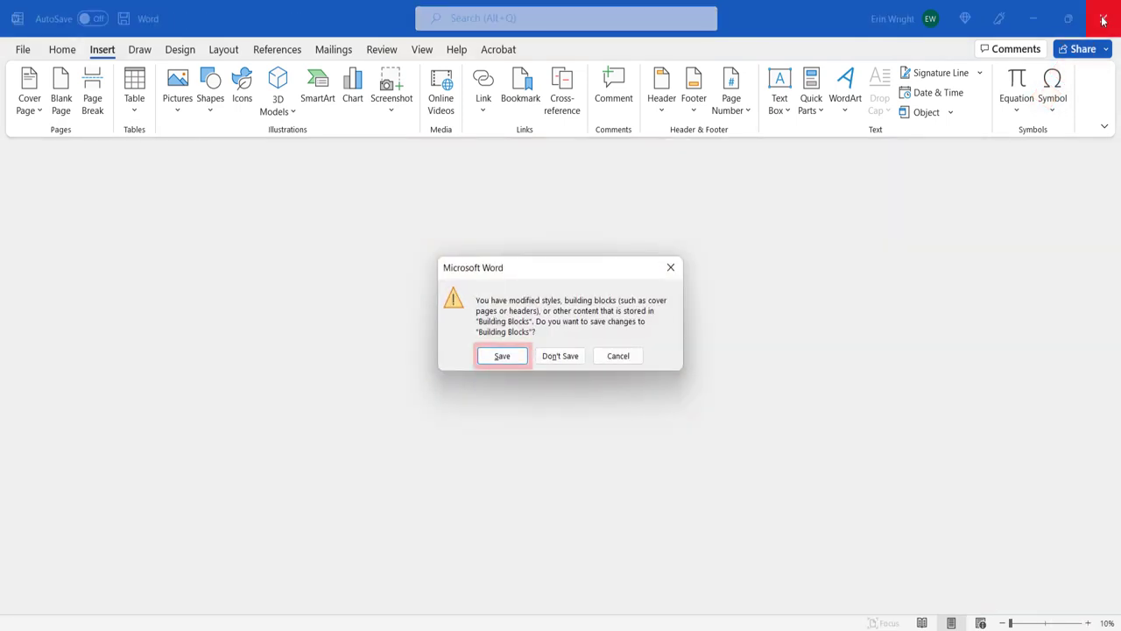